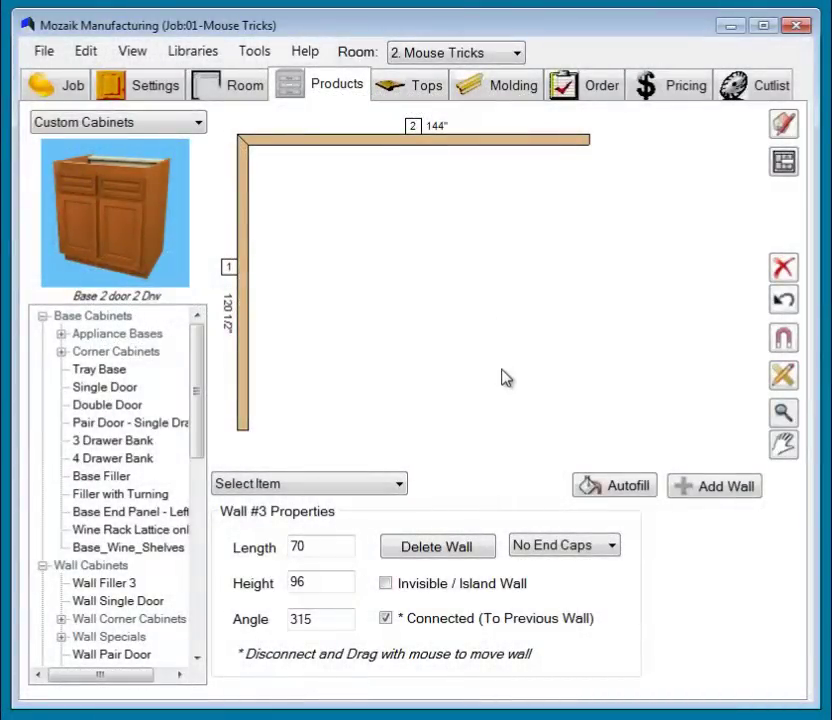
Step: Add wall 3 and resize it to 76 1/2 inches, keeping its angle at 270°
left_click(729, 489)
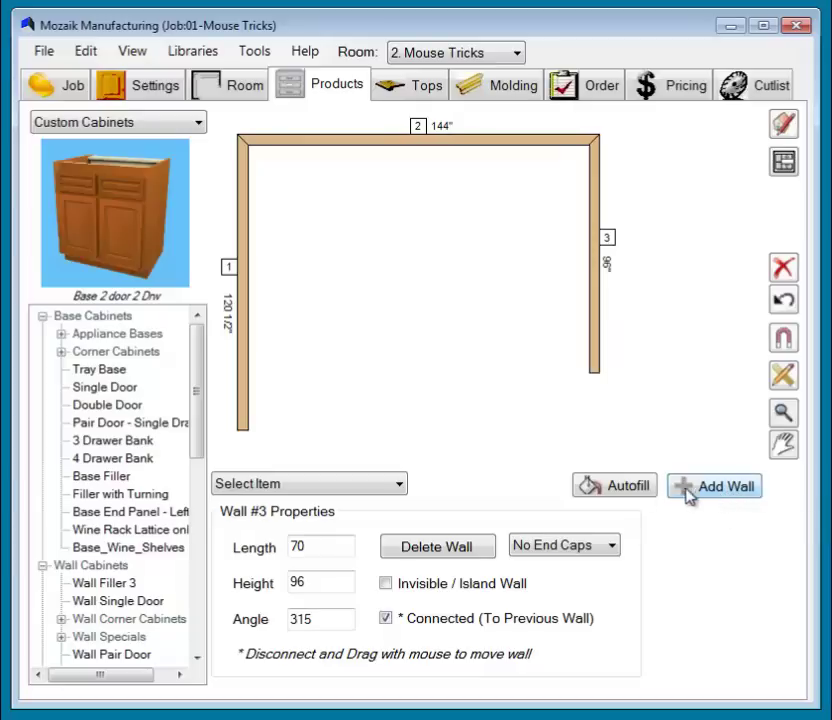
left_click(597, 300)
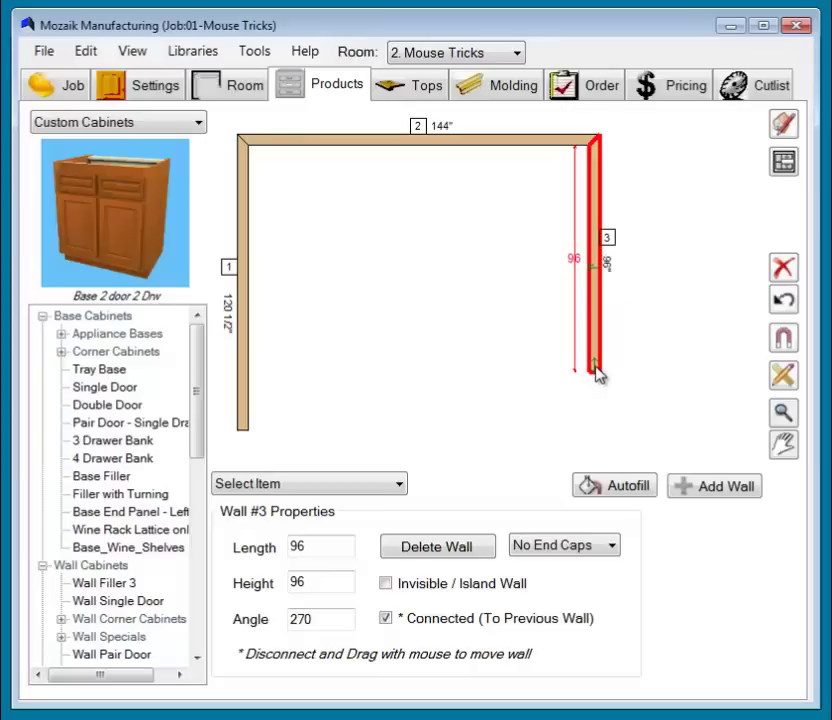
mouse_move(595, 373)
left_mouse_down()
mouse_move(596, 366)
mouse_move(596, 444)
mouse_move(594, 334)
mouse_move(600, 396)
left_mouse_up()
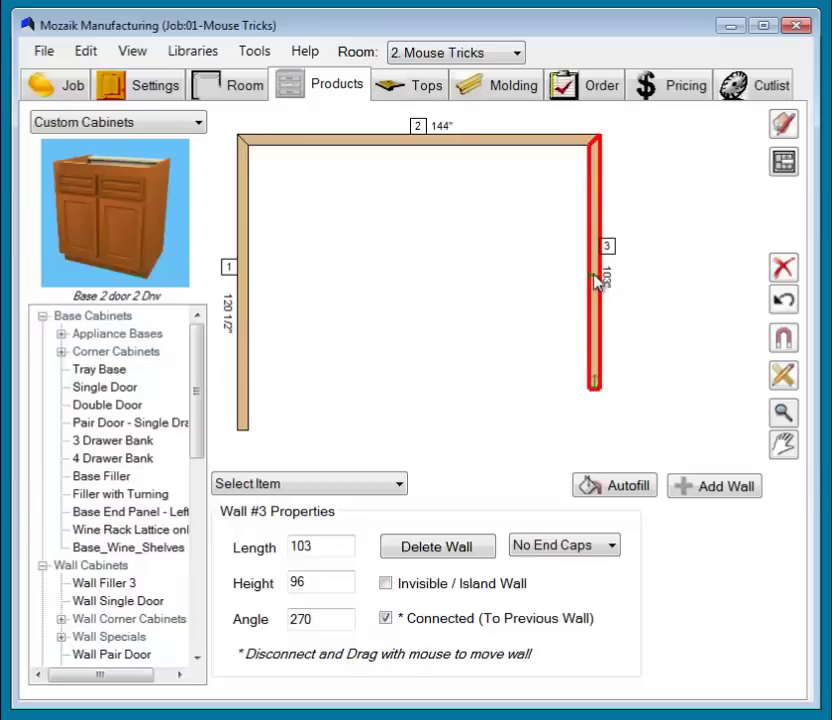
left_click_drag(597, 280, 613, 297)
left_click_drag(597, 390, 594, 332)
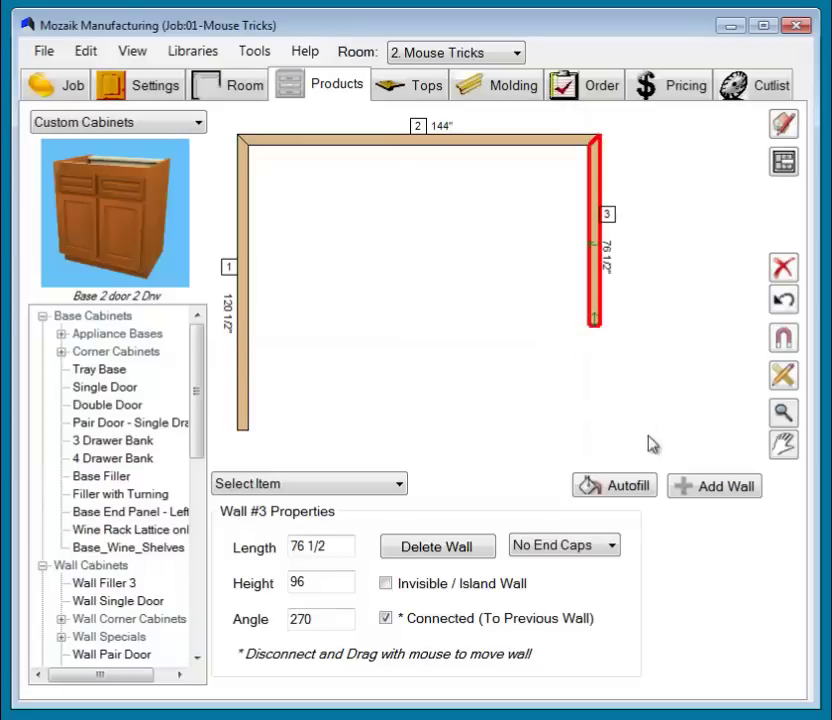
Step: Add wall 4 at a 225° diagonal, shortened to 62 1/2 inches
left_click(700, 497)
left_click(472, 334)
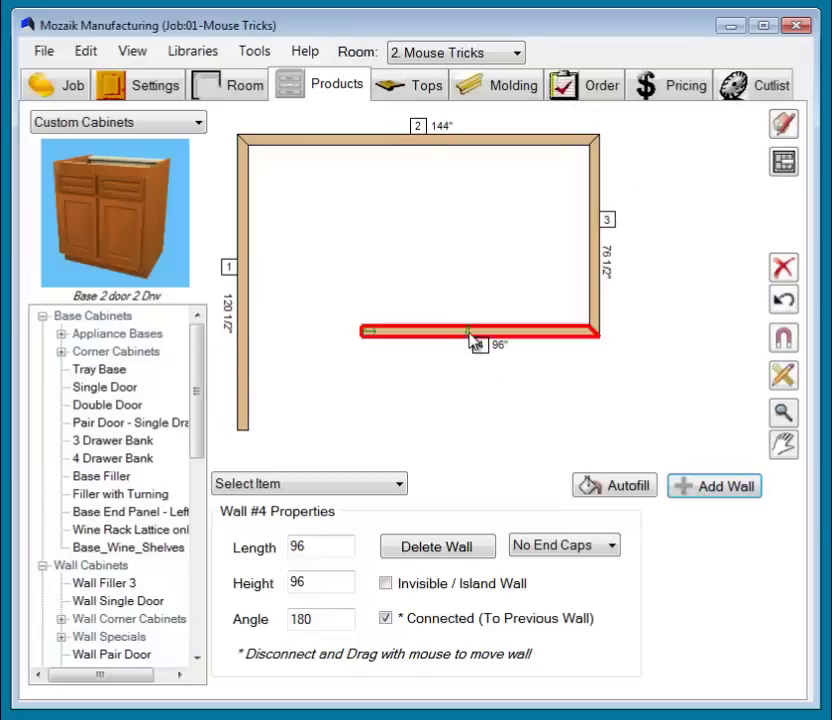
left_click_drag(467, 338, 514, 390)
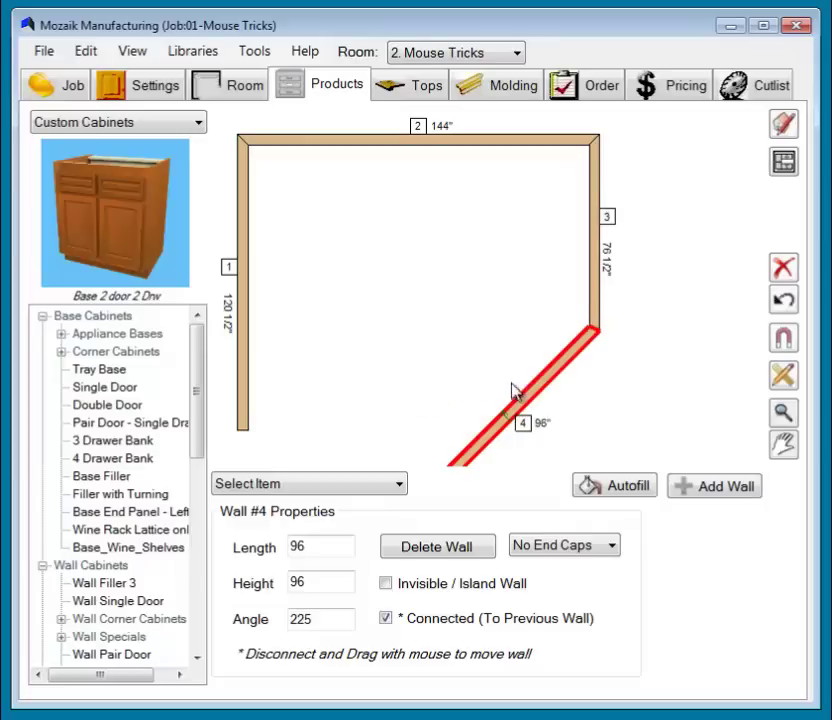
left_click_drag(412, 442, 451, 390)
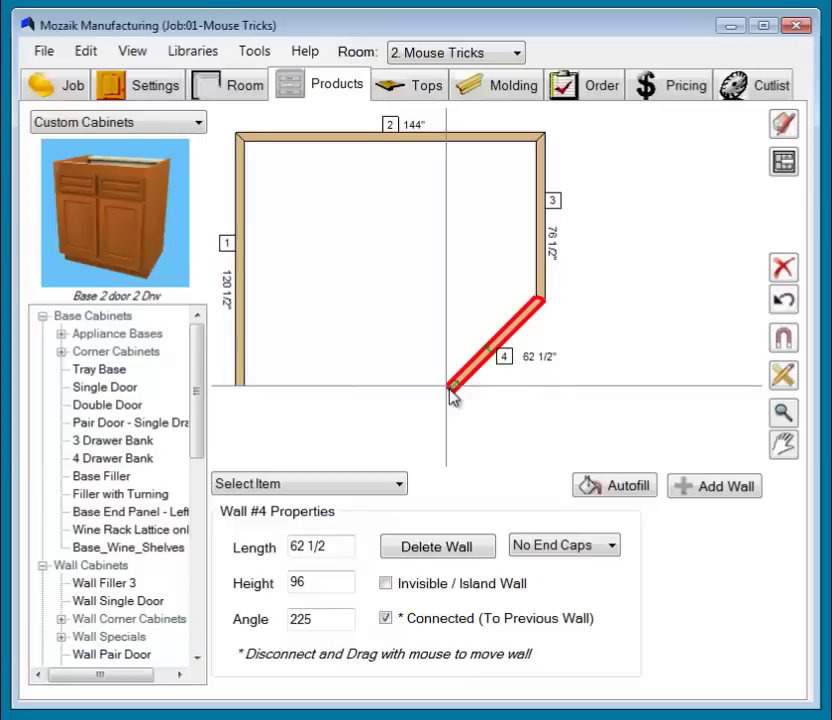
left_click_drag(449, 388, 450, 390)
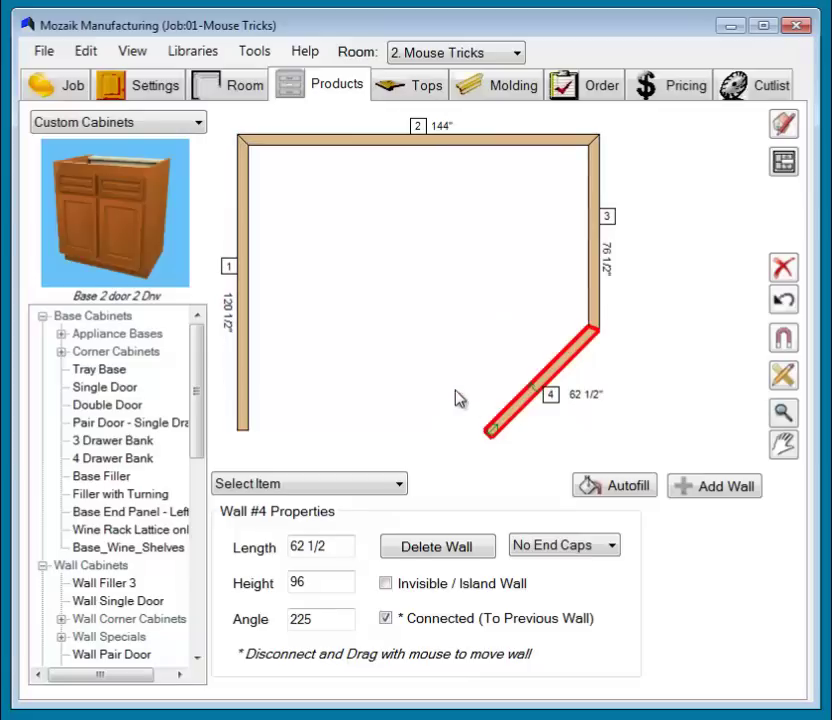
Step: Add wall 5 at 180° along the bottom, stretched left to meet wall 1
left_click(715, 487)
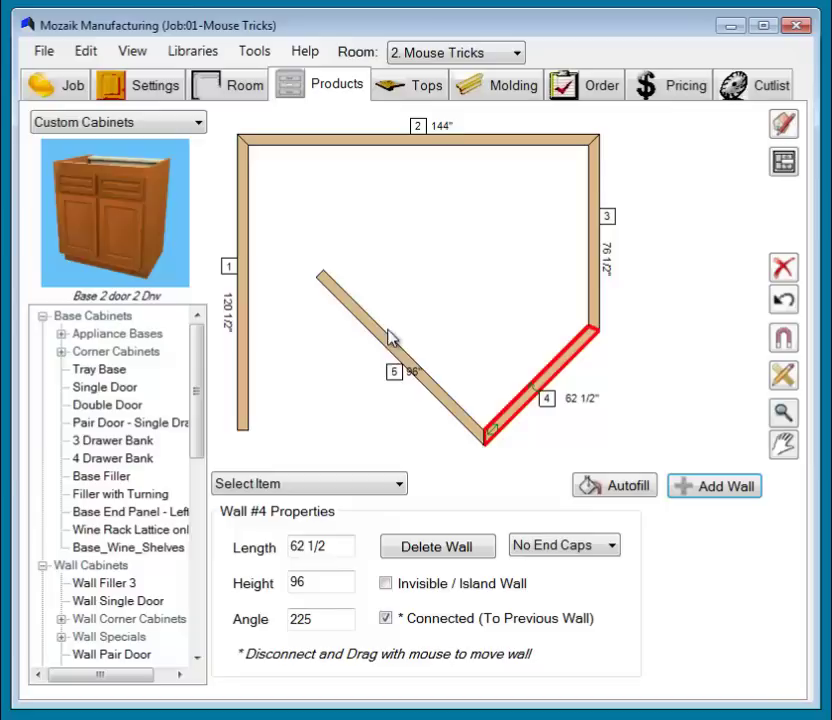
left_click(394, 360)
left_click_drag(394, 355, 392, 432)
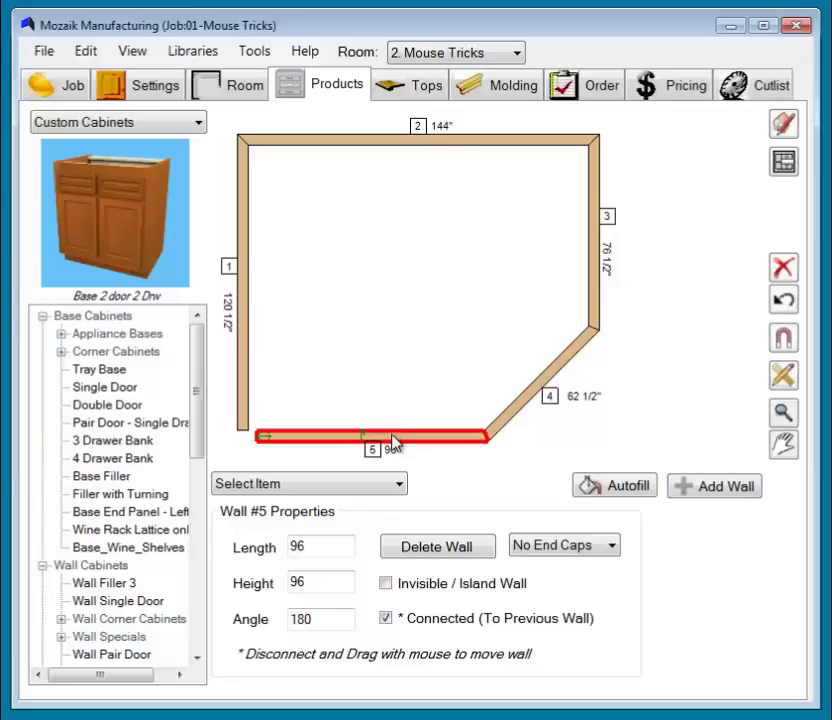
left_click_drag(265, 438, 240, 447)
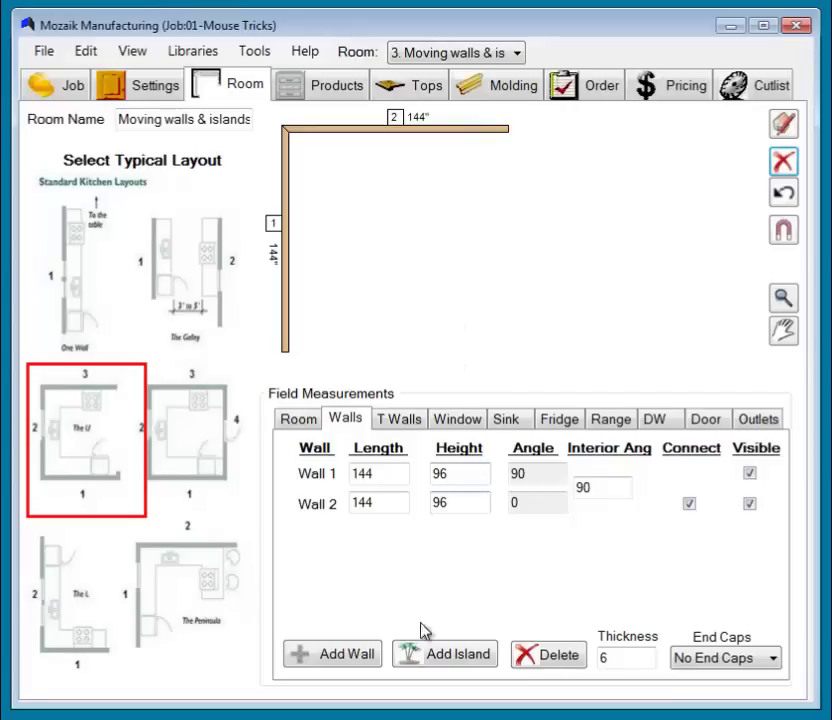
Step: Add wall 3 without connecting it to wall 2, angled at 45° near the top corner
left_click(353, 655)
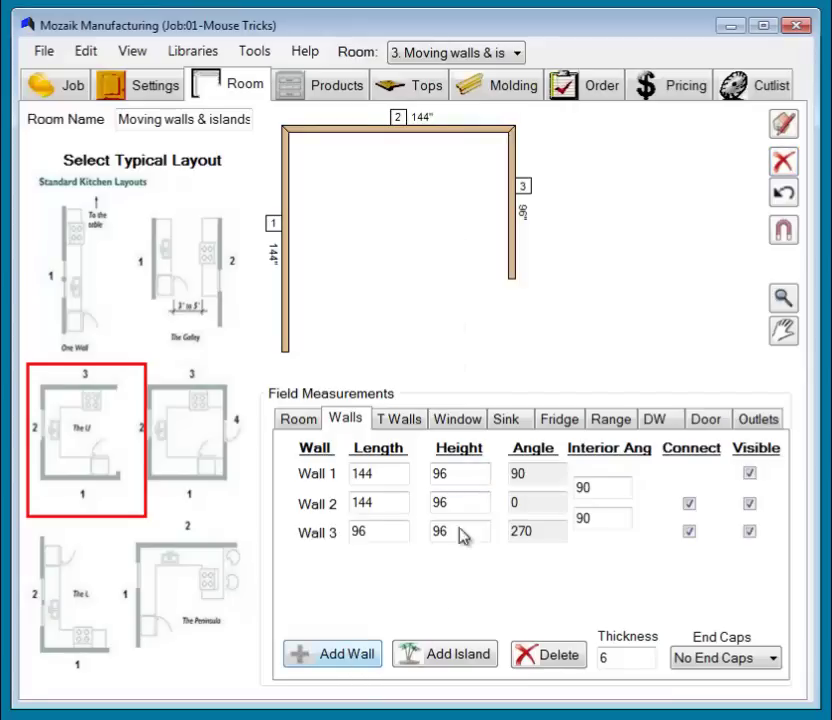
left_click(515, 221)
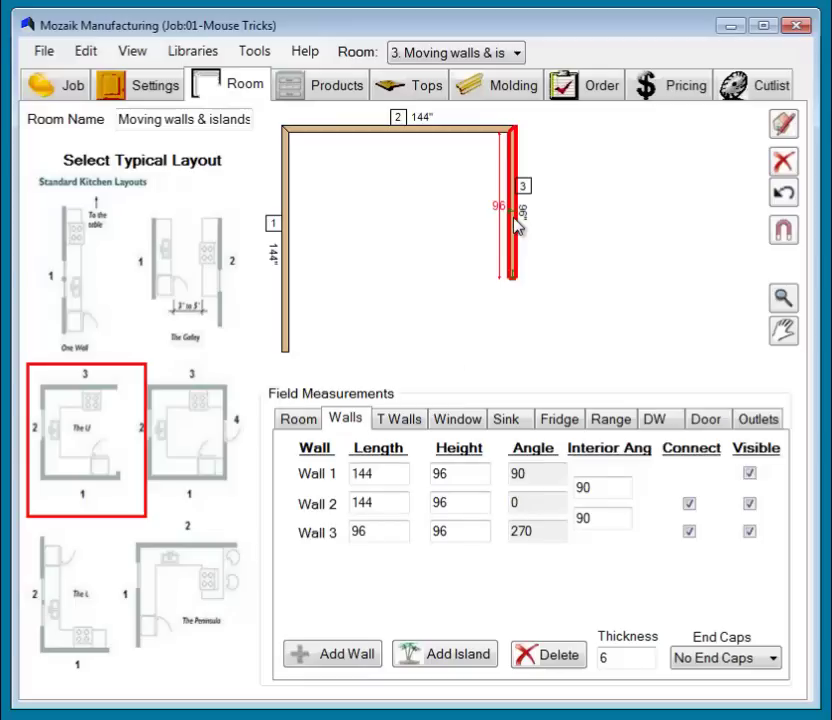
left_click(690, 531)
left_click(690, 531)
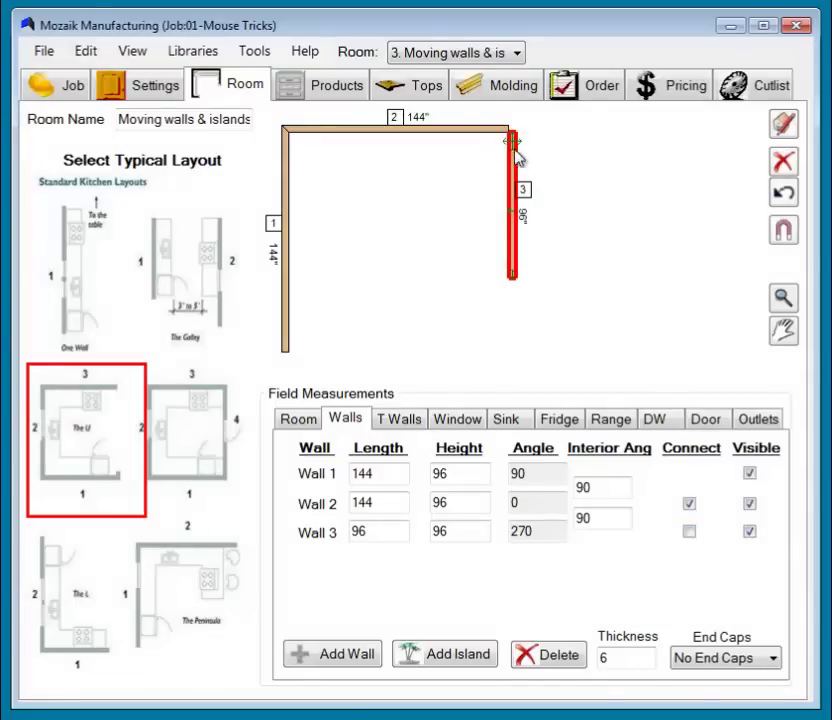
left_click_drag(512, 145, 466, 196)
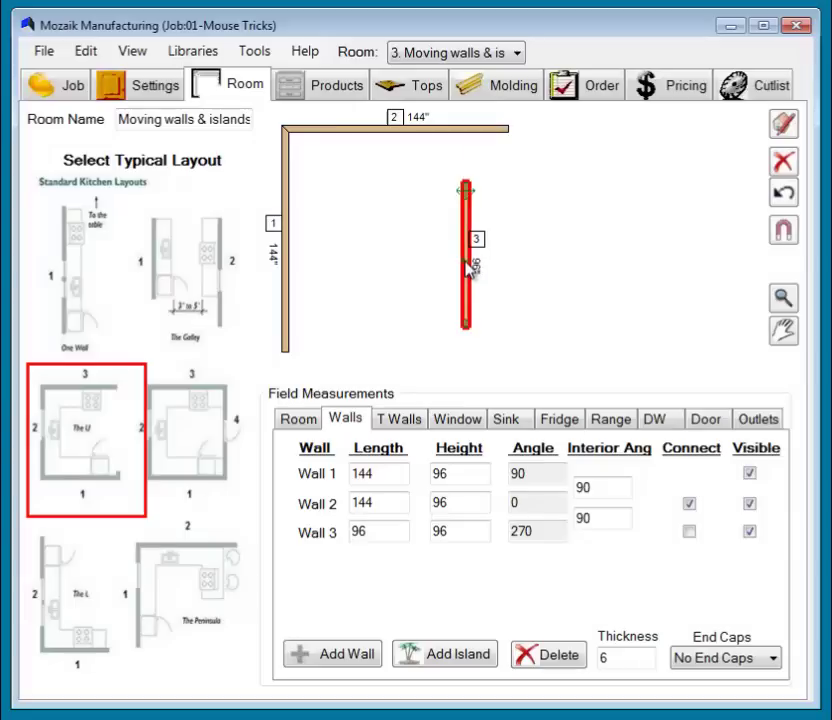
left_click_drag(468, 265, 495, 178)
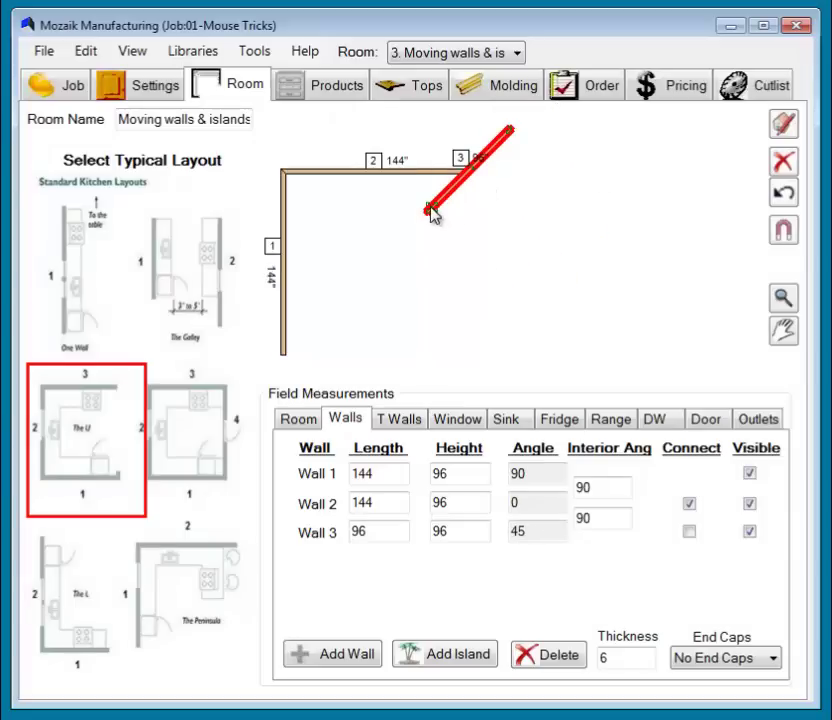
left_click_drag(431, 213, 290, 258)
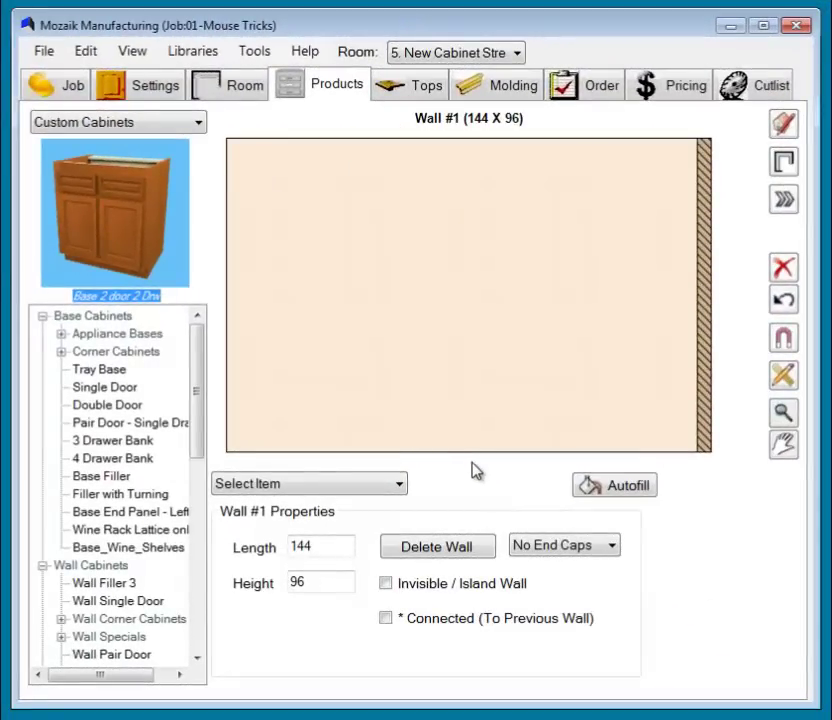
Step: Place Single Door base cabinet #1 on Wall #1, widen it to 18 7/16, and set it flush left
left_click(128, 392)
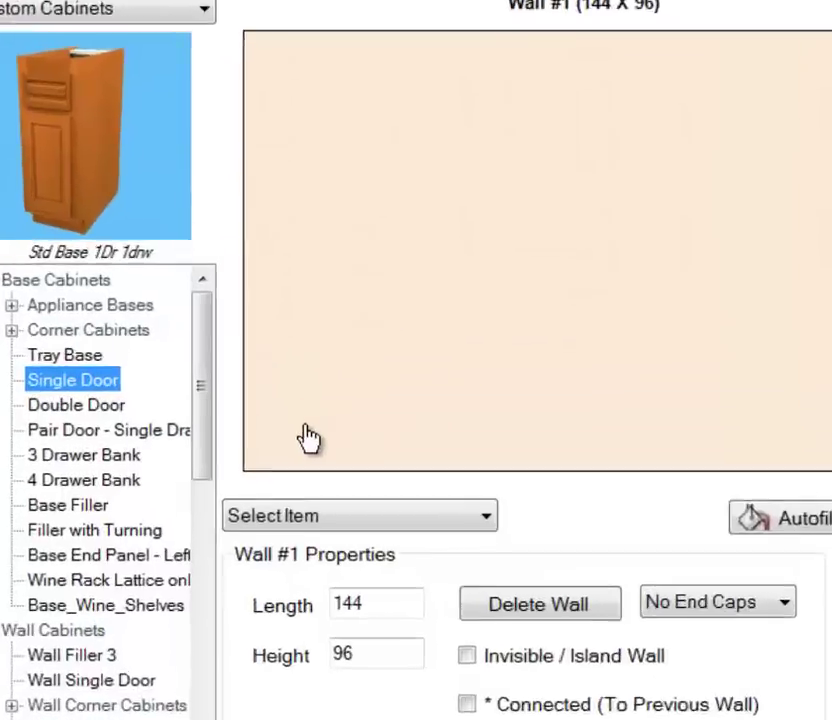
left_click(308, 438)
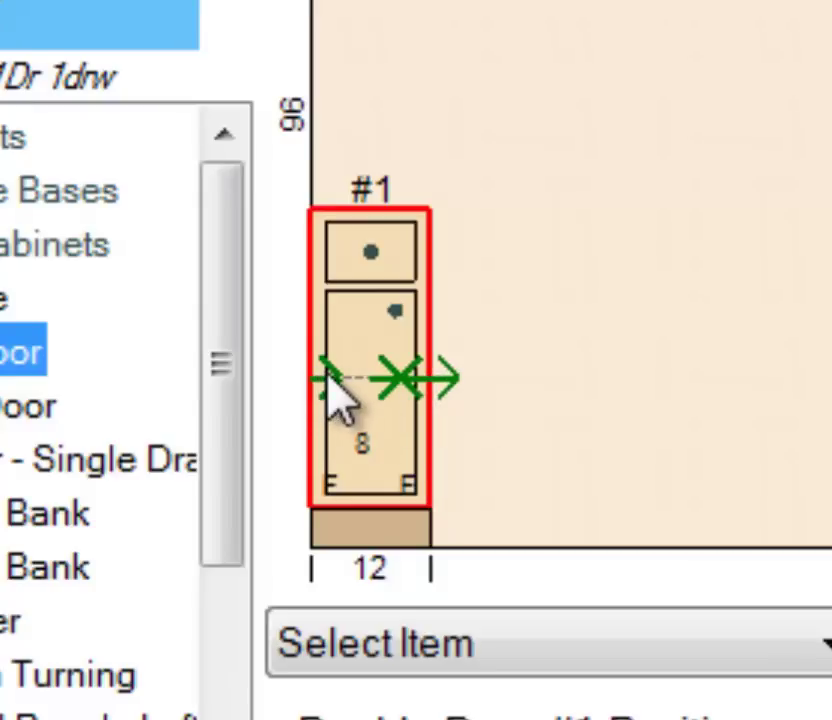
left_click_drag(353, 345, 427, 342)
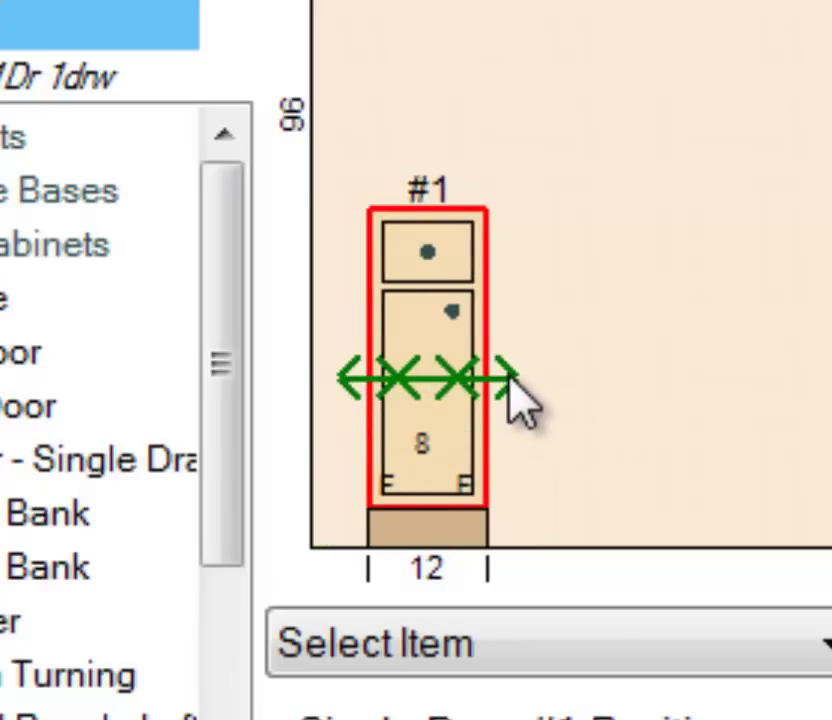
mouse_move(420, 390)
left_mouse_down()
mouse_move(455, 396)
mouse_move(431, 383)
left_mouse_up()
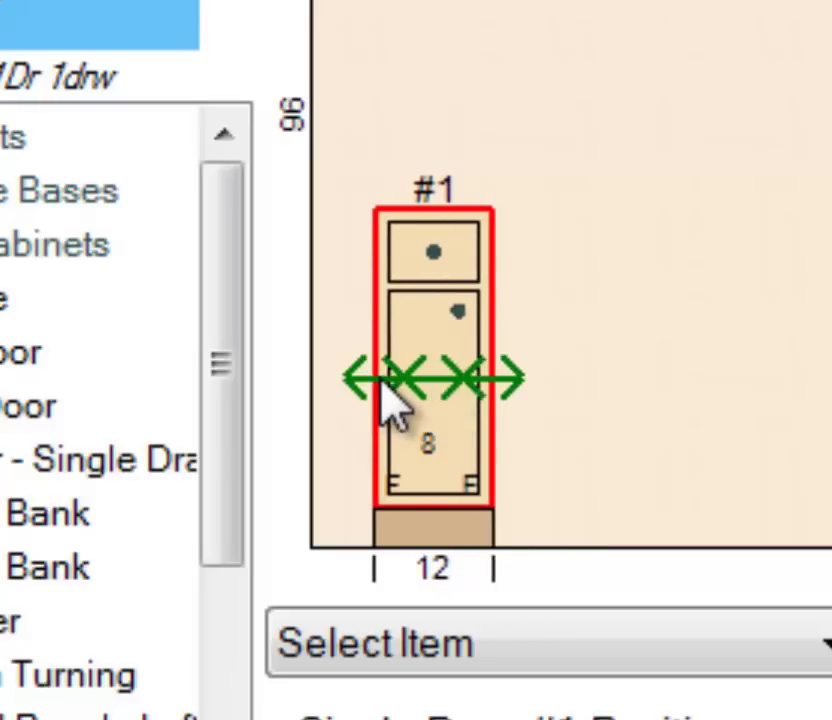
left_click_drag(381, 385, 298, 389)
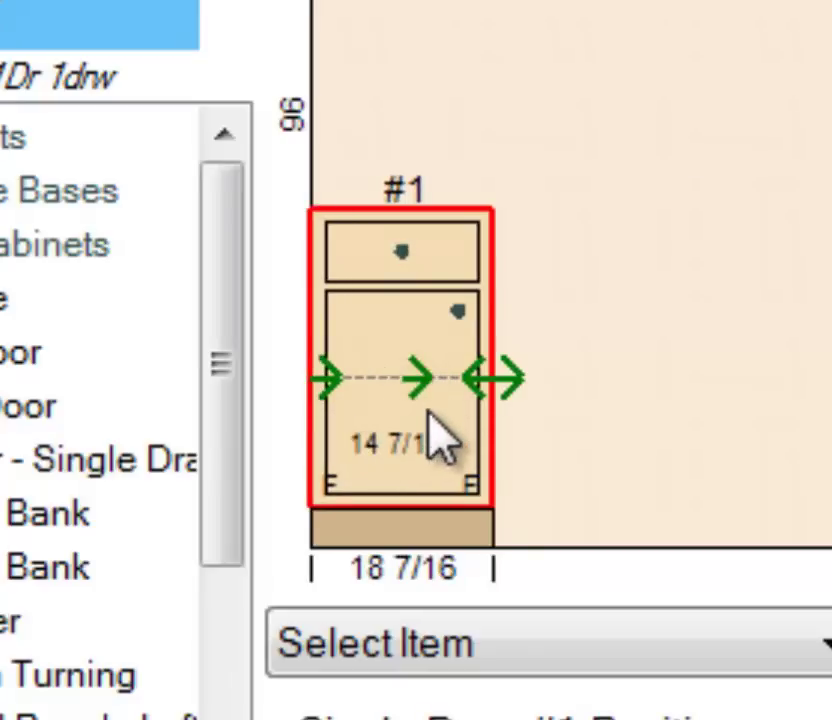
left_click_drag(387, 345, 461, 347)
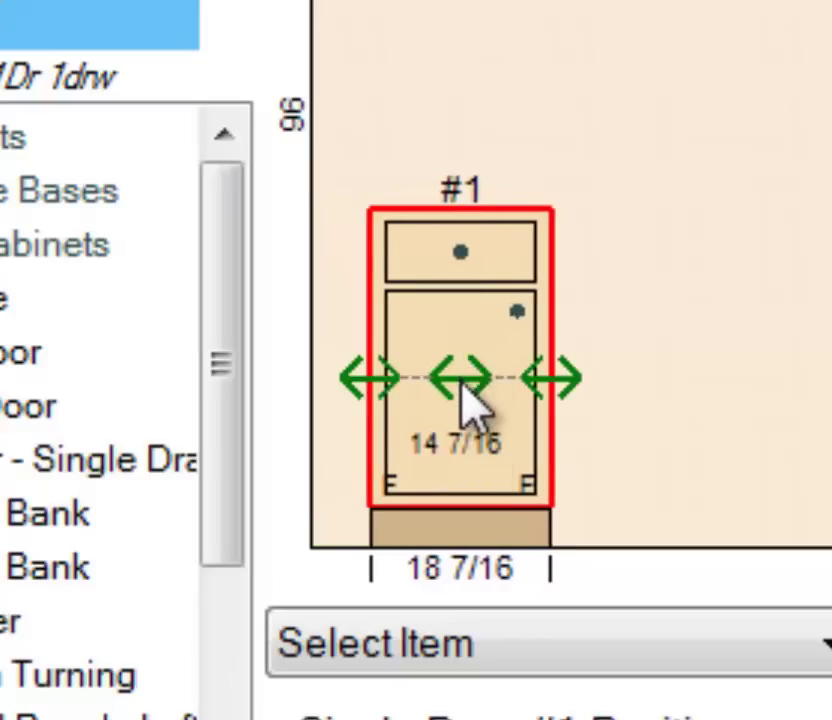
left_click_drag(464, 399, 421, 515)
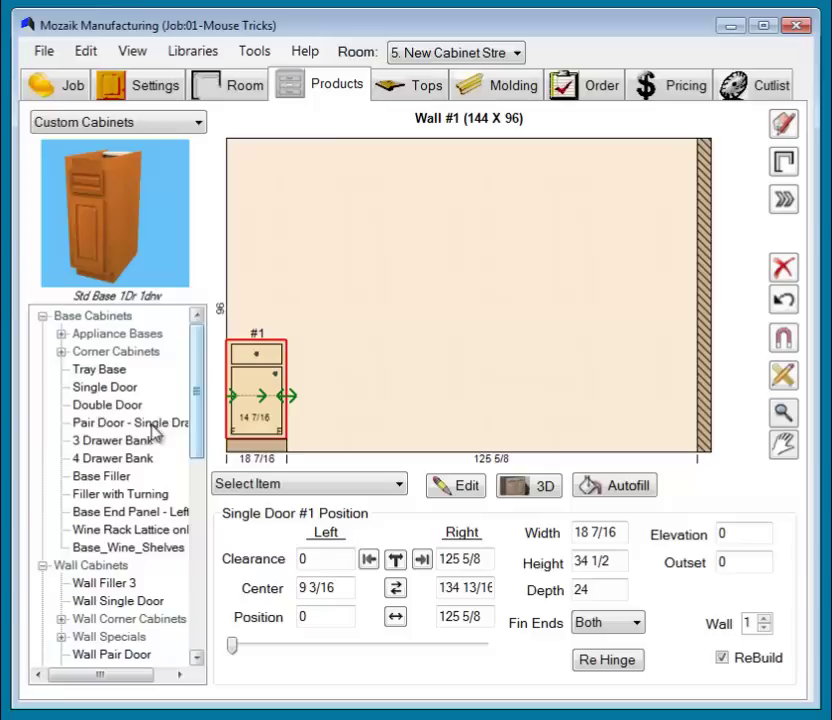
Step: Place Double Door base cabinet #2 on Wall #1 next to cabinet #1
left_click(43, 406)
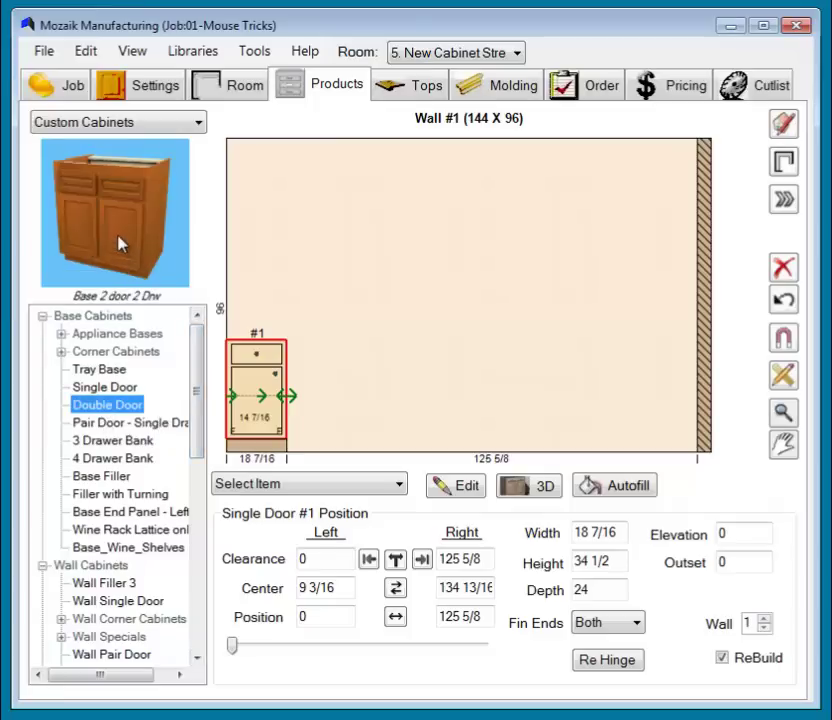
left_click_drag(120, 244, 452, 409)
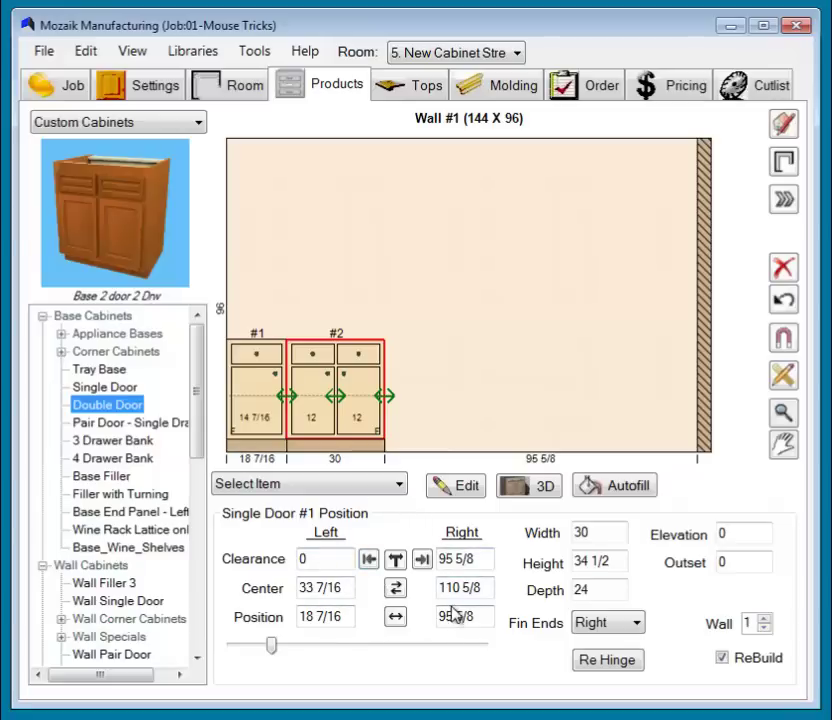
left_click(422, 560)
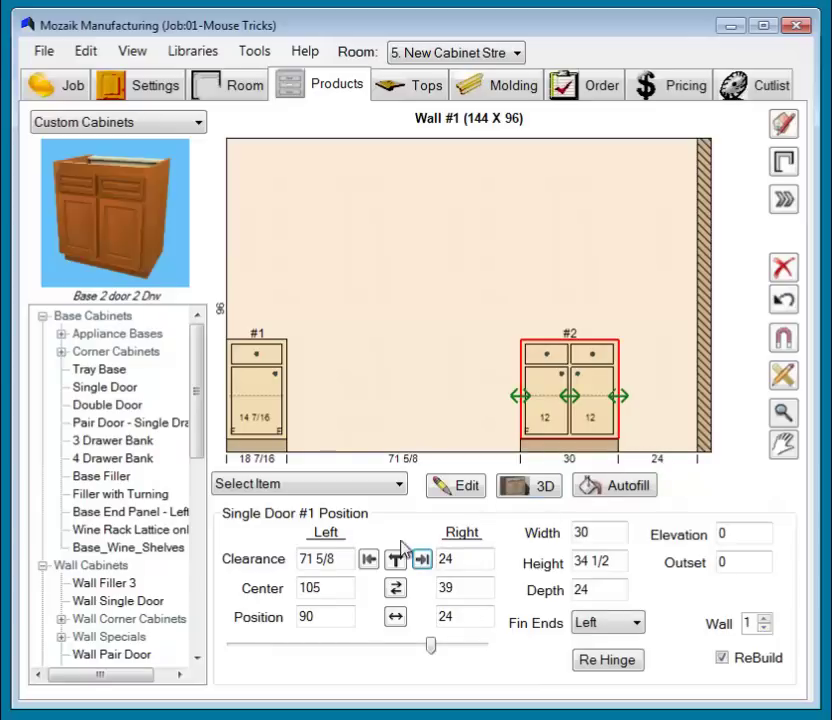
left_click(369, 560)
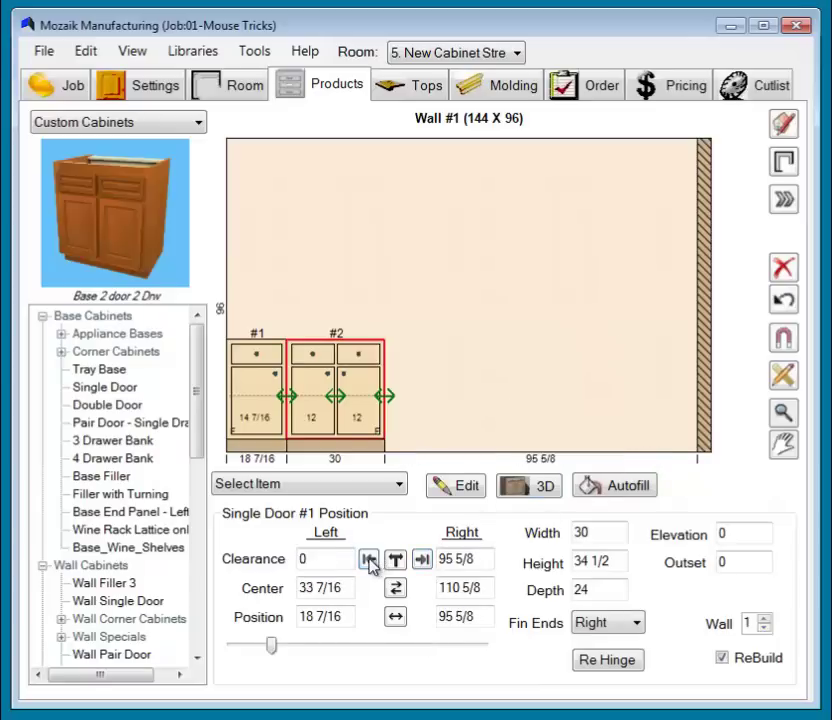
left_click_drag(337, 402, 487, 401)
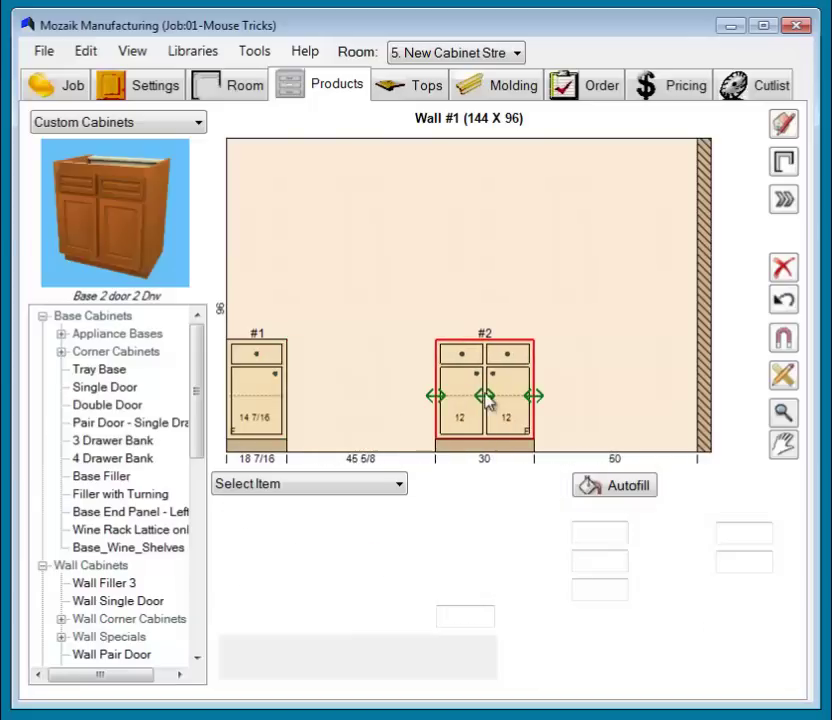
Step: Stretch cabinet #2 to 52 1/2 wide, bump it against cabinet #1, and show plan view
left_click(428, 405)
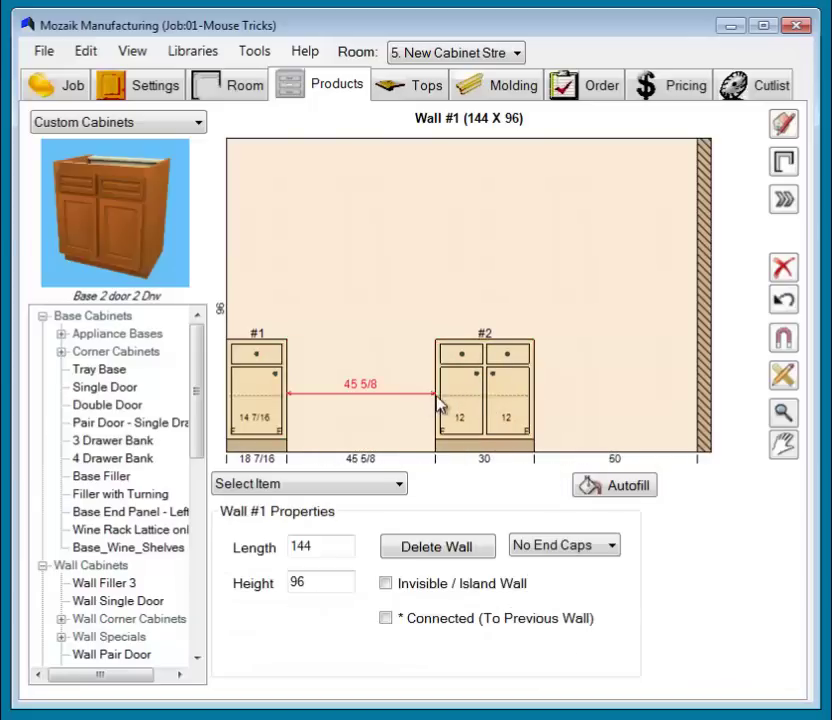
left_click(437, 403)
left_click_drag(442, 397, 398, 397)
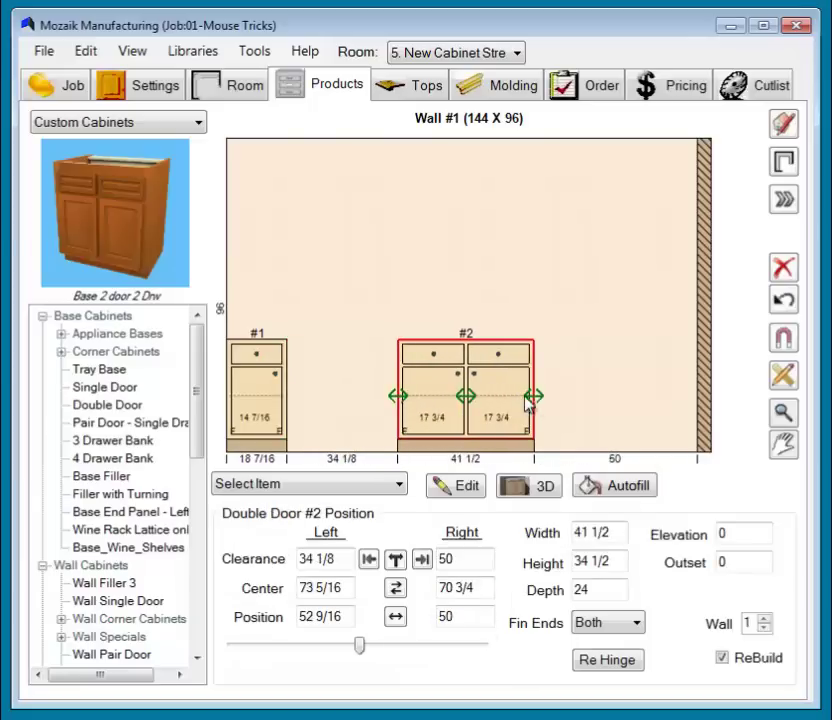
left_click(538, 405)
left_click(535, 400)
left_click_drag(535, 397, 575, 401)
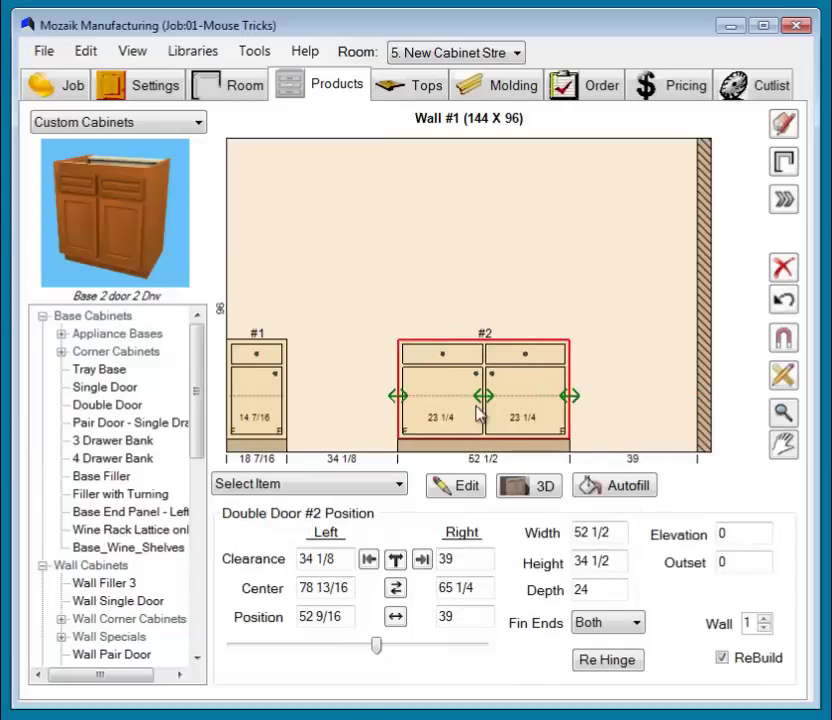
left_click(369, 560)
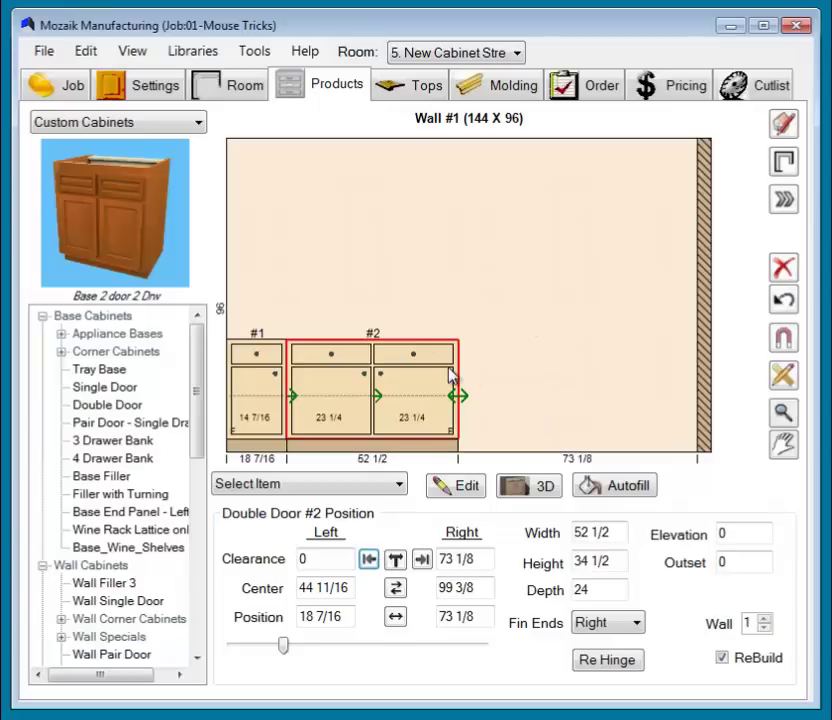
left_click(783, 160)
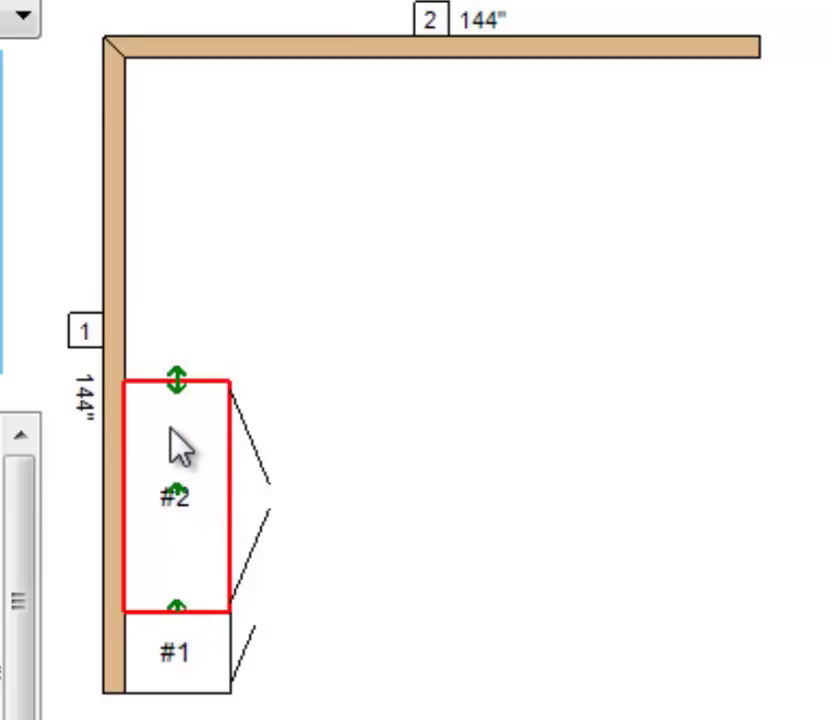
left_click_drag(178, 388, 193, 429)
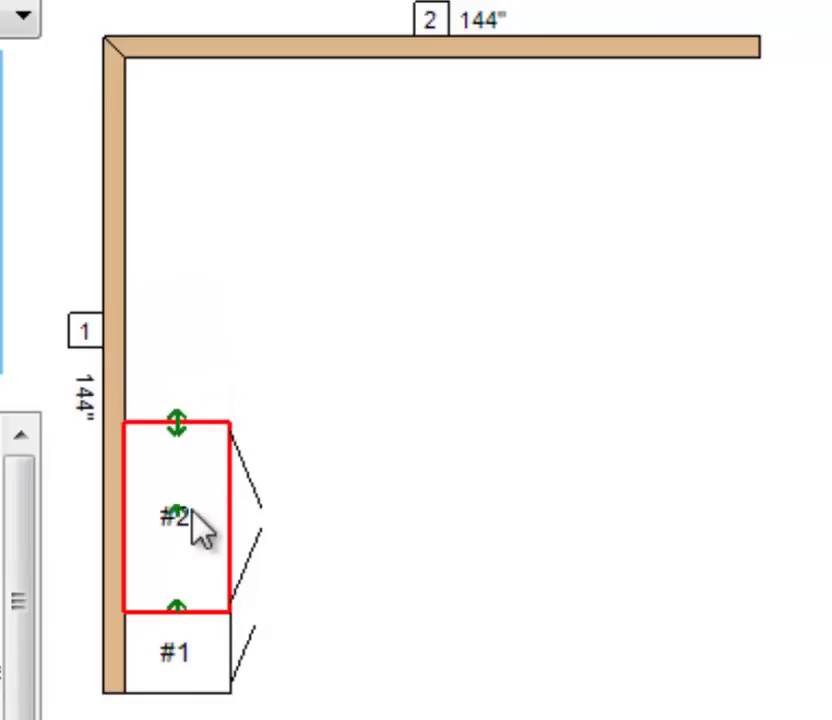
left_click_drag(176, 517, 176, 440)
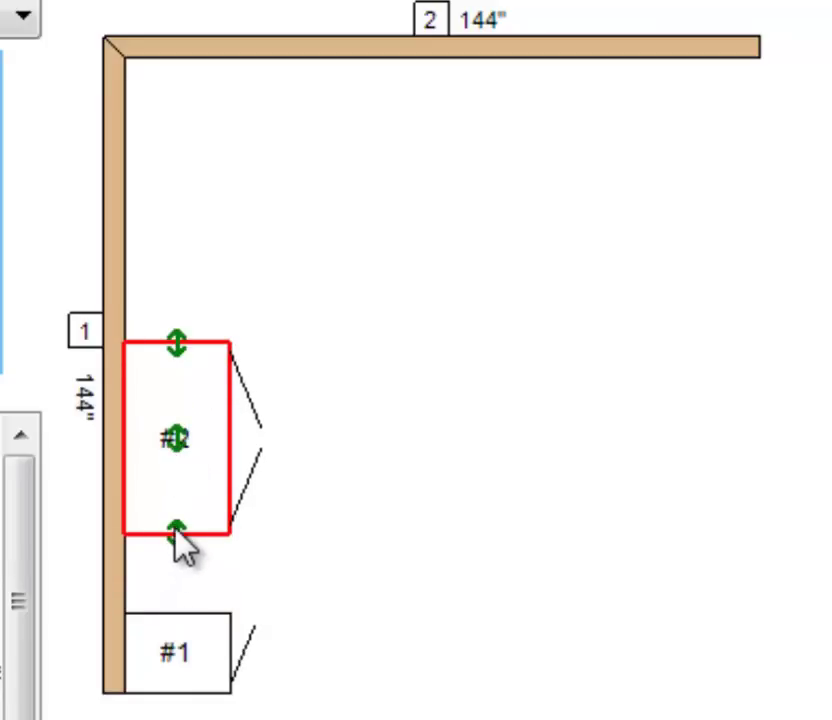
left_click_drag(177, 535, 178, 578)
mouse_move(186, 505)
left_mouse_down()
mouse_move(186, 473)
mouse_move(193, 527)
left_mouse_up()
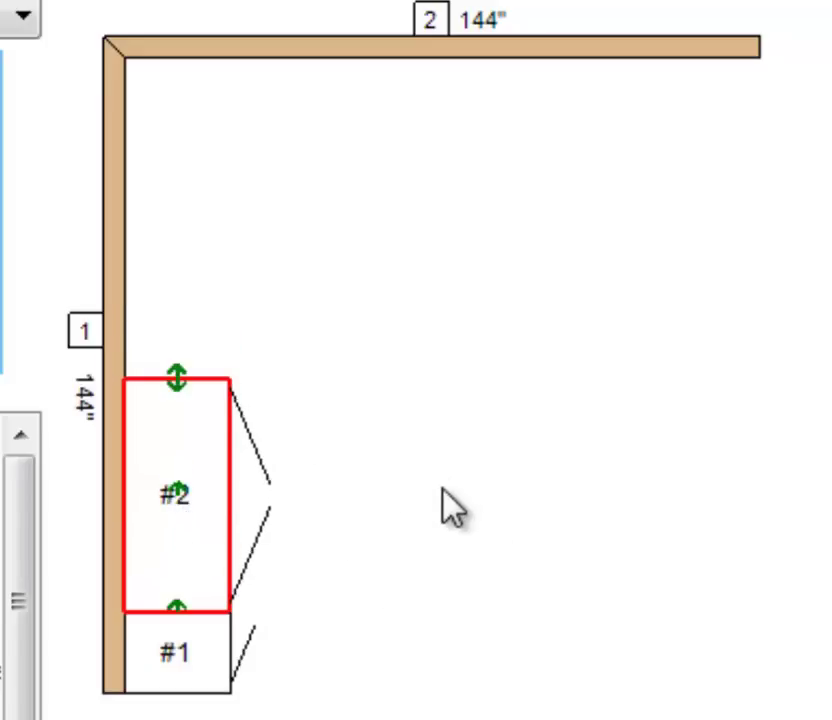